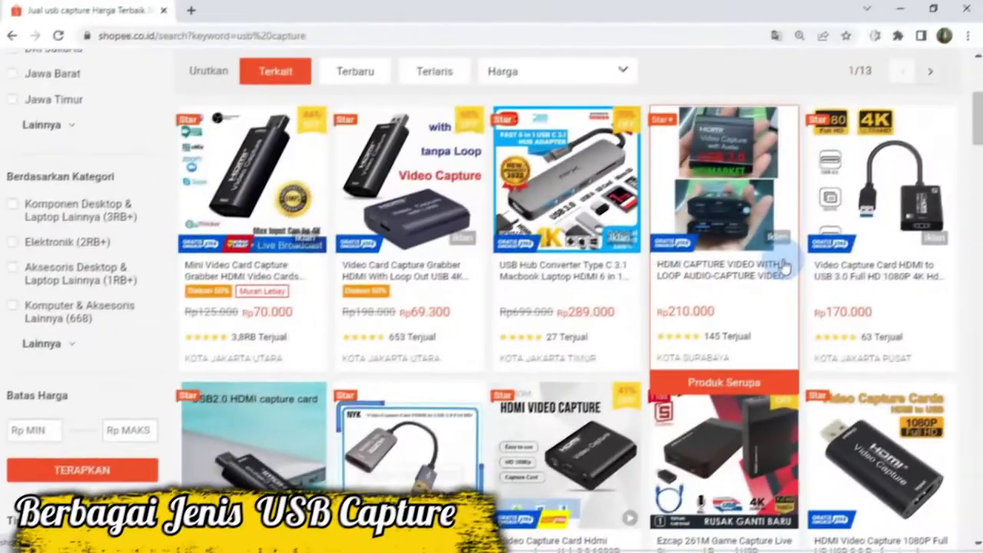
Browse the Shopee results for "usb capture" and examine the available HDMI capture device types and prices
scroll(785, 269, "down", 4)
scroll(804, 274, "down", 3)
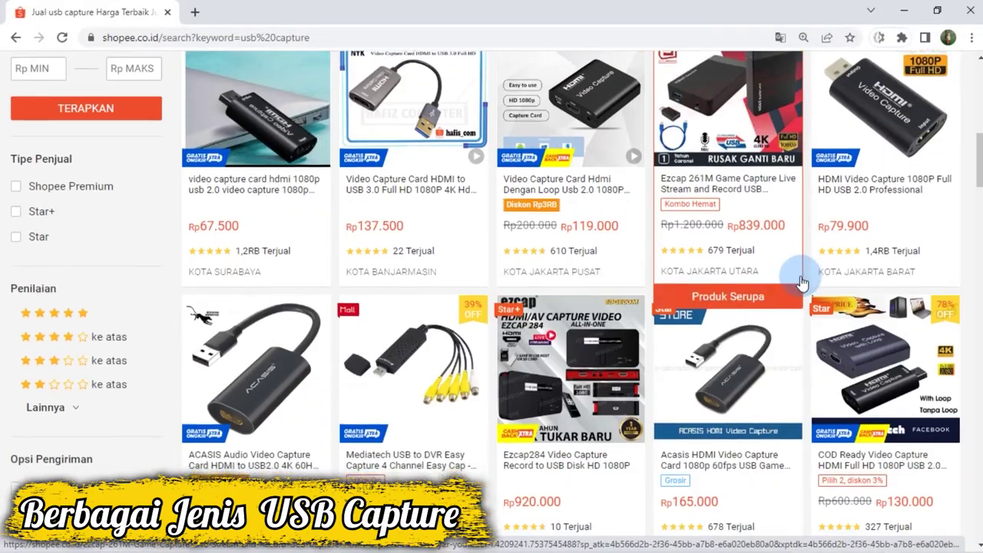
scroll(806, 286, "up", 2)
scroll(807, 344, "up", 3)
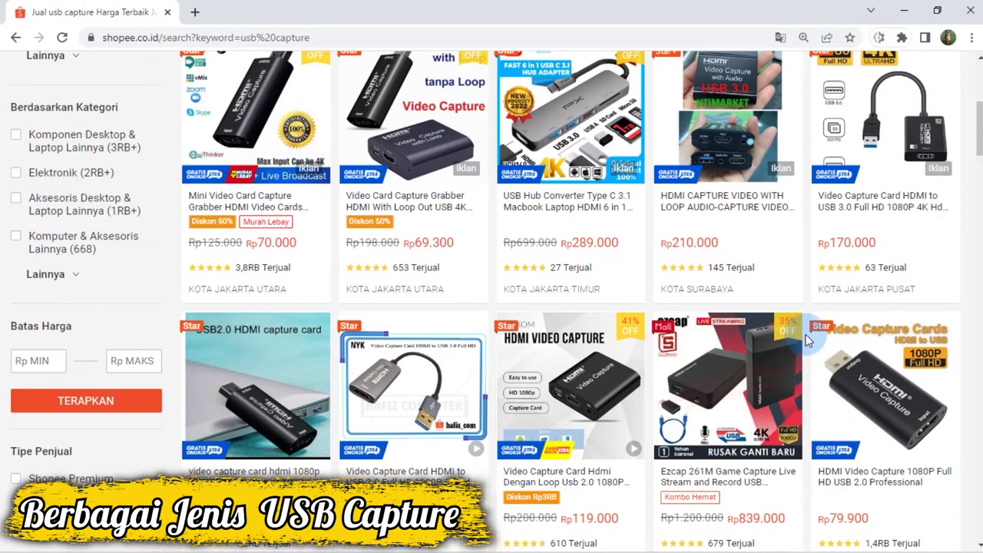
scroll(806, 342, "down", 3)
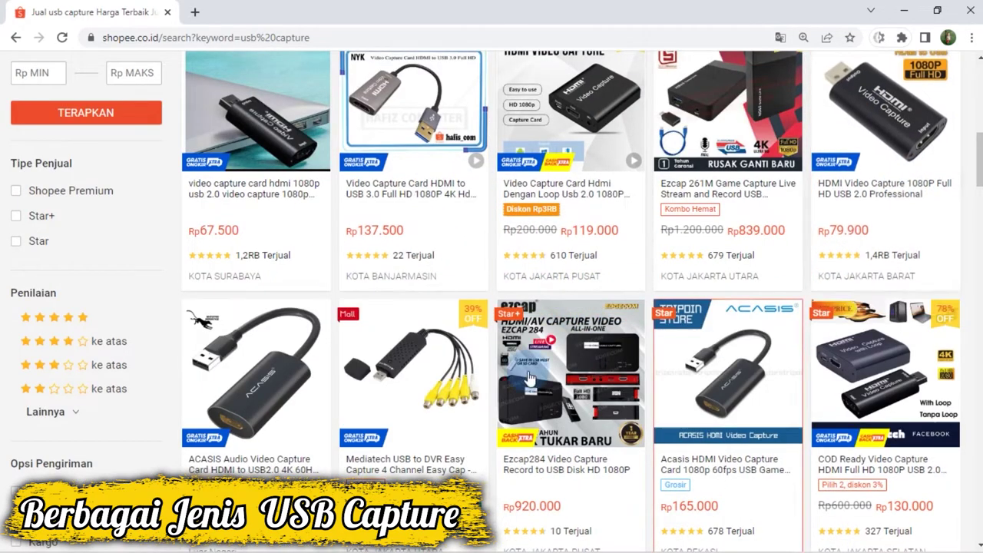
scroll(555, 329, "down", 11)
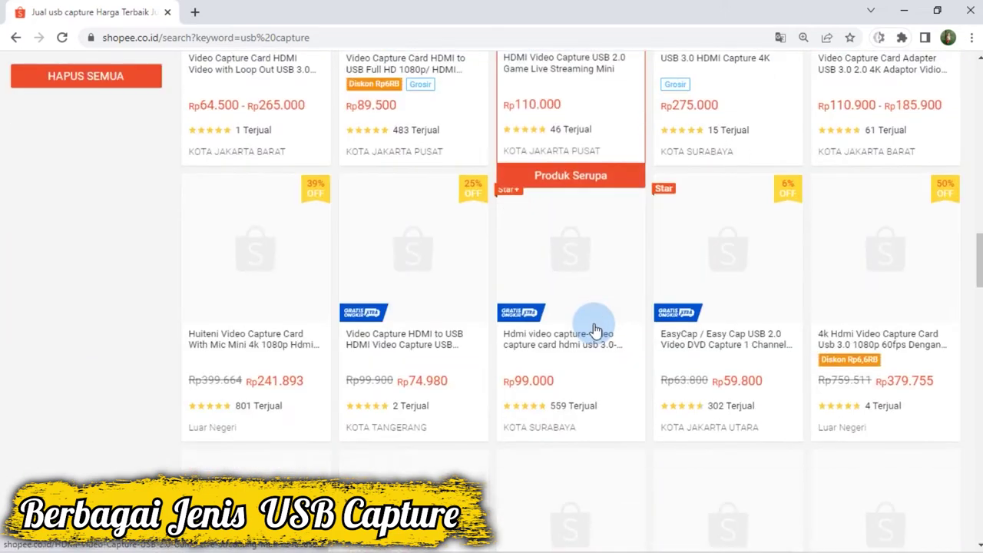
scroll(593, 329, "up", 5)
scroll(592, 329, "up", 5)
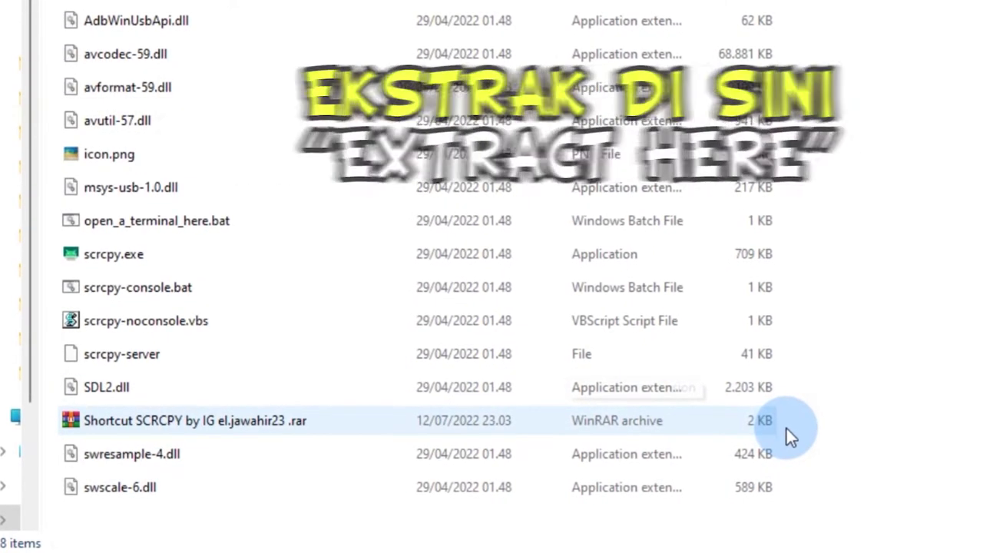
Extract the Shortcut SCRCPY RAR archive into the current scrcpy-win64-v1.24 folder, entering the archive password
right_click(786, 428)
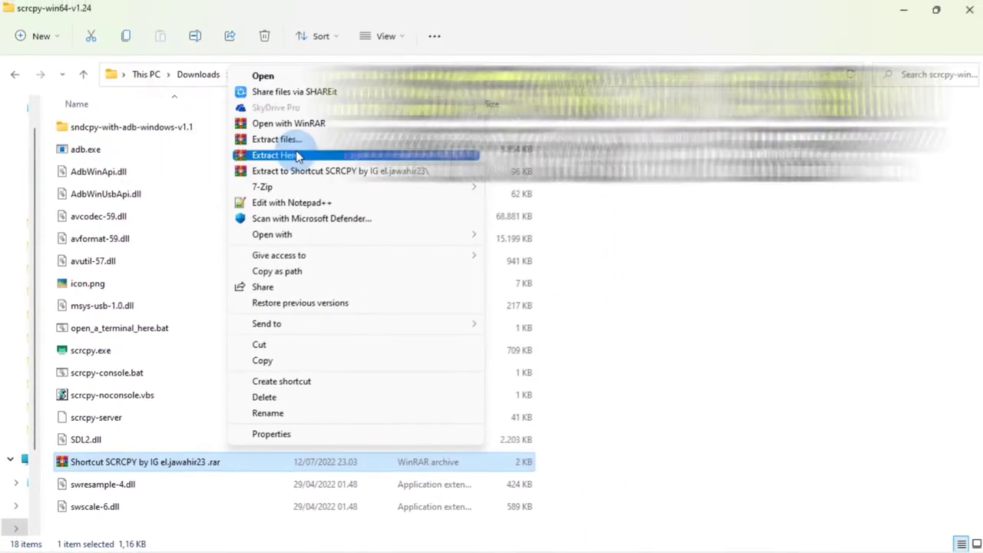
left_click(299, 156)
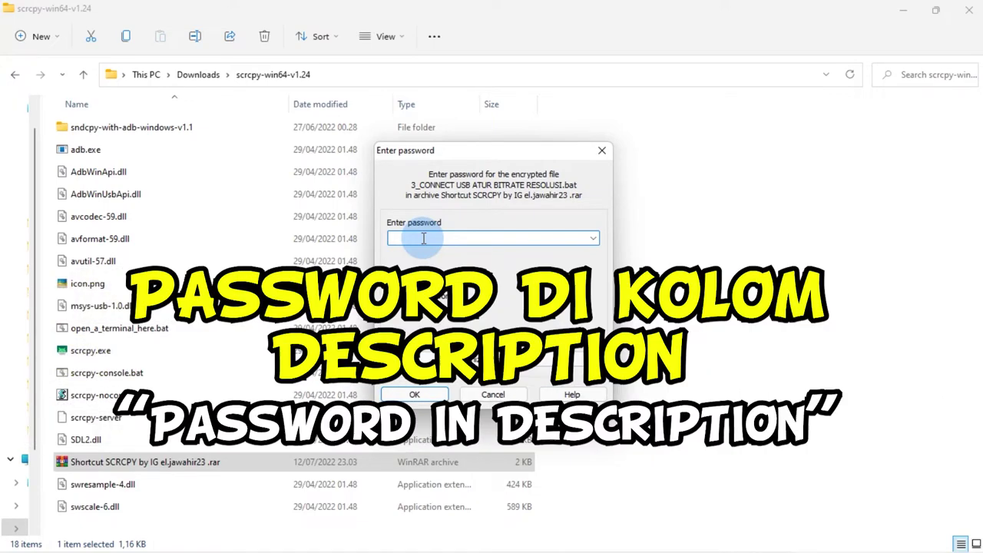
type("••••••")
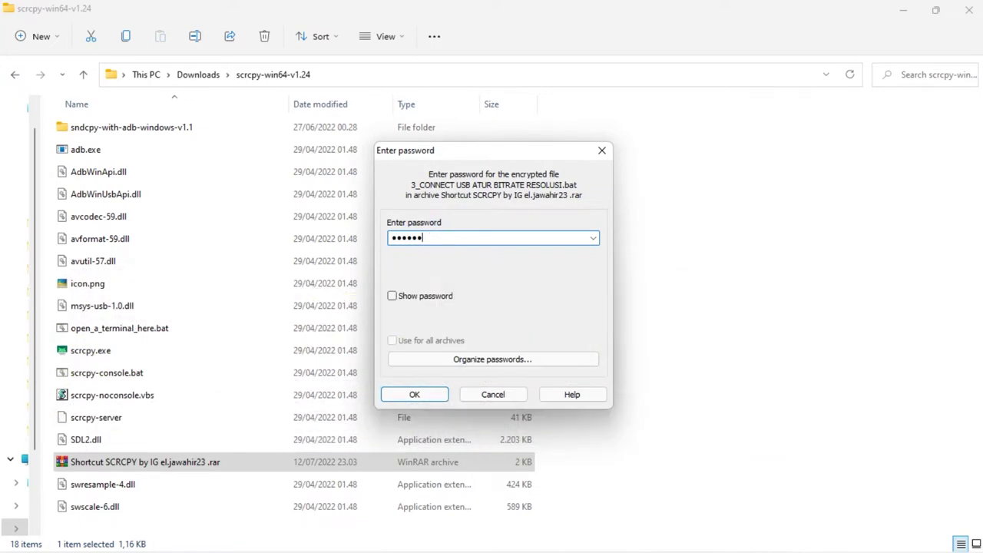
key("Return")
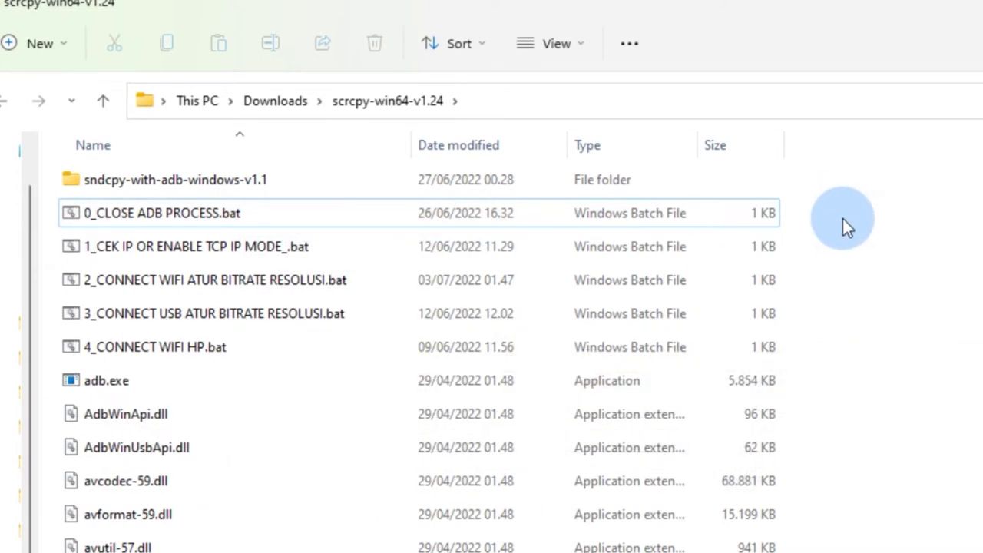
Check the running processes in Task Manager and close it
left_click(229, 215)
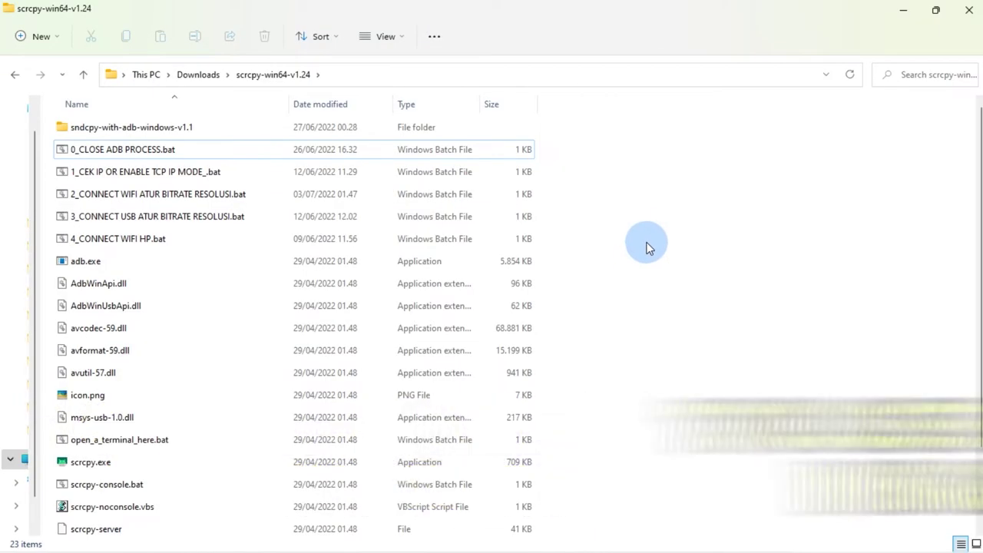
mouse_move(699, 533)
key("ctrl+shift+Escape")
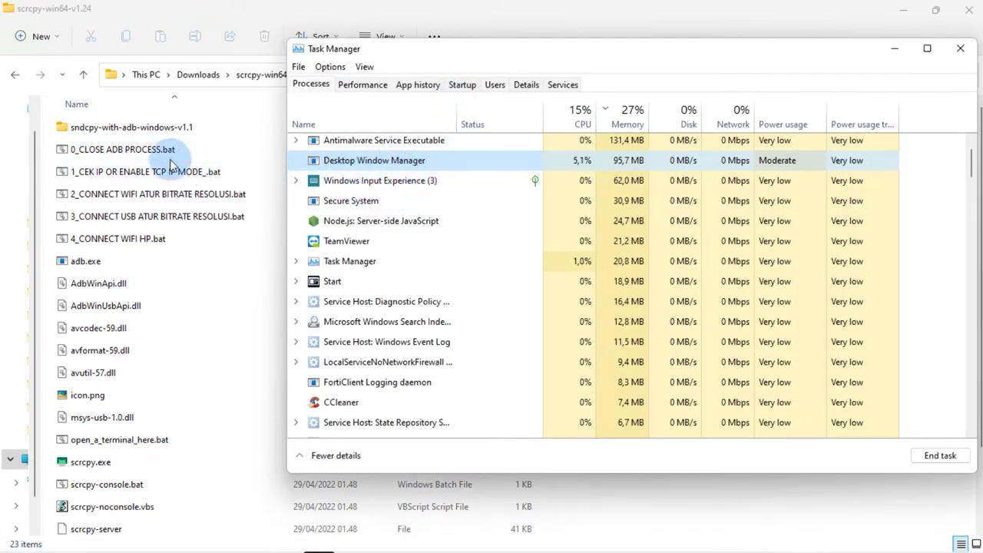
left_click(960, 49)
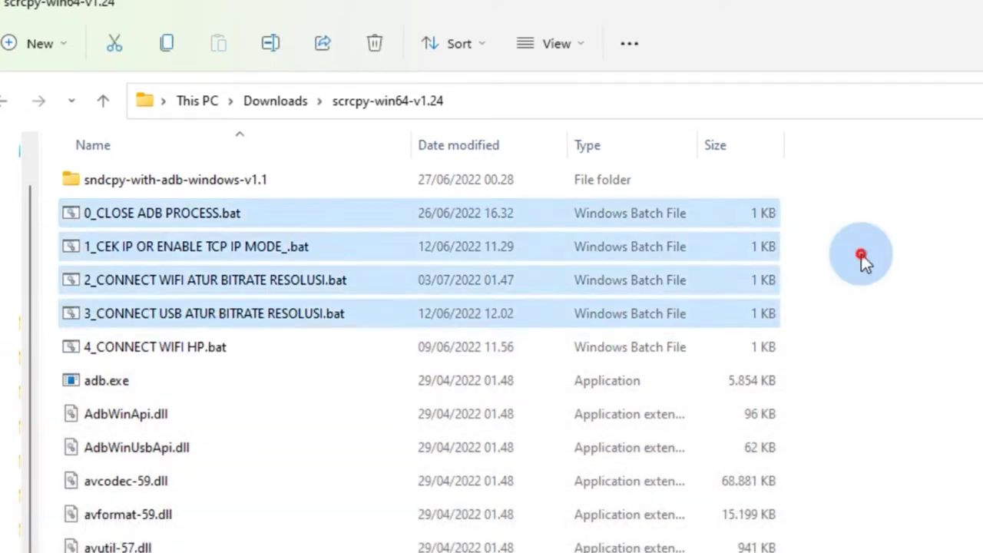
left_click(860, 255)
left_click_drag(847, 215, 690, 311)
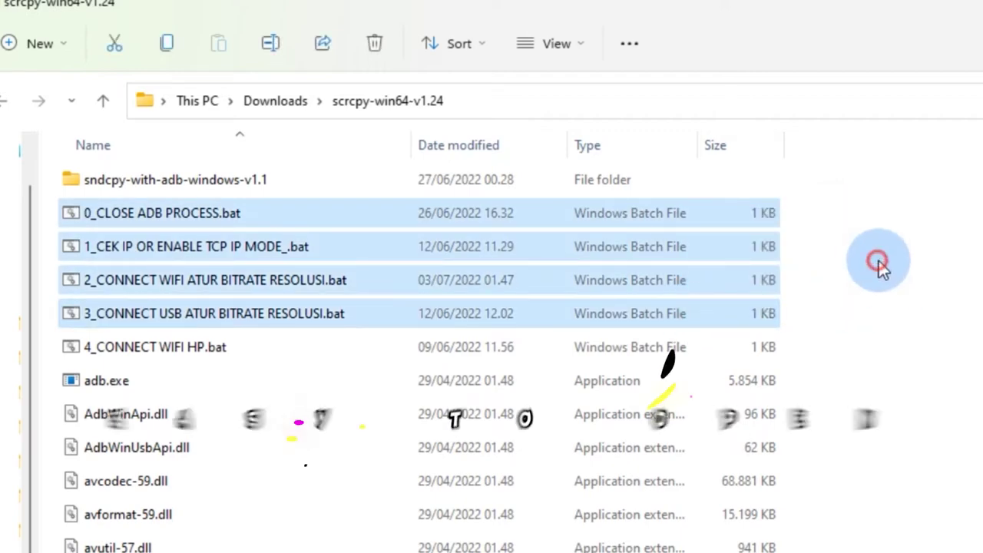
left_click(879, 262)
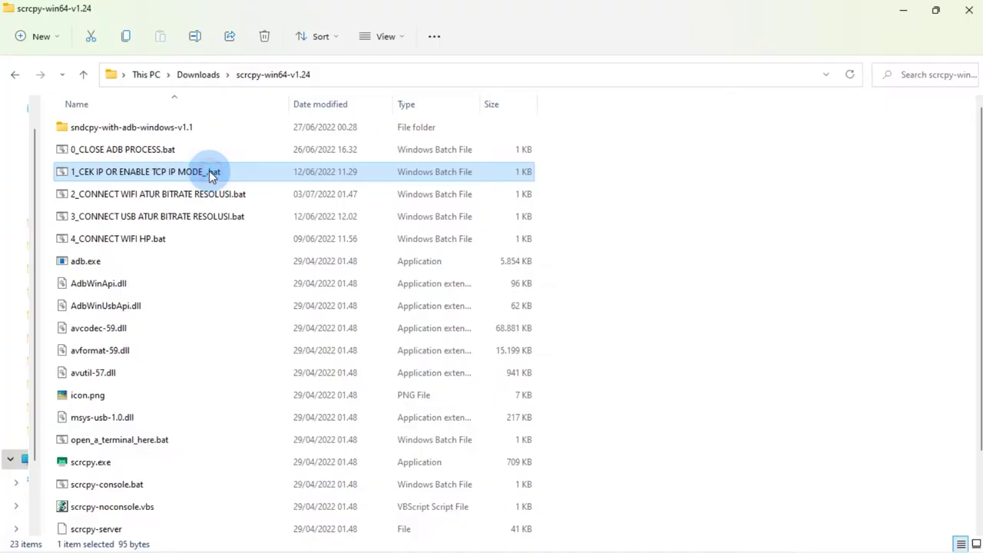
Run 1_CEK IP OR ENABLE TCP IP MODE_.bat to switch the phone to TCP/IP mode, and check its IP address in the console
double_click(209, 171)
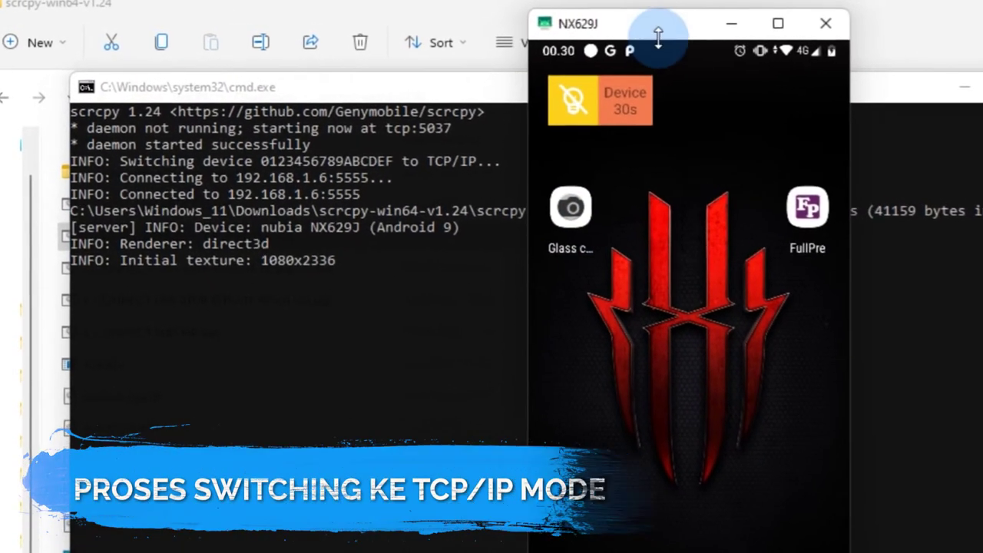
left_click(757, 23)
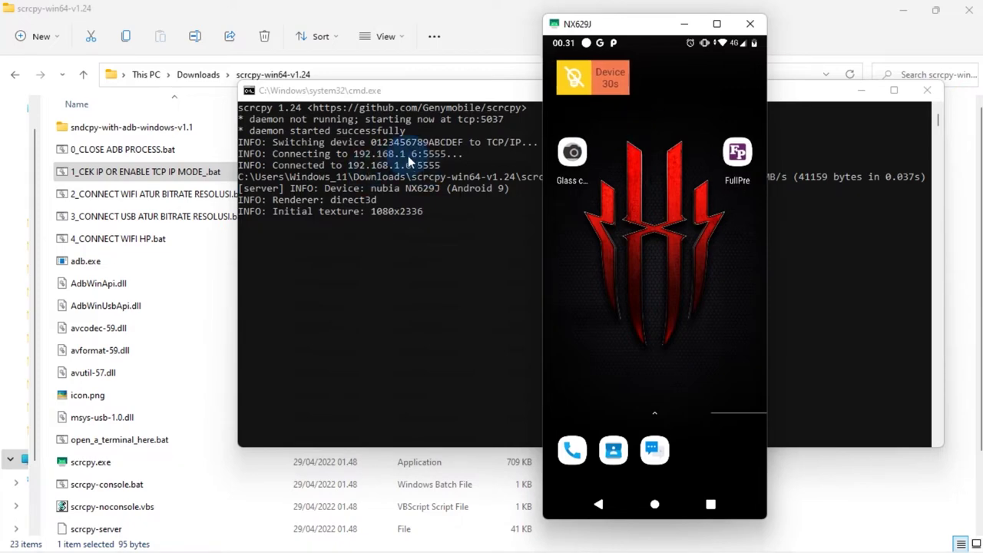
left_click_drag(410, 161, 424, 166)
left_click(674, 187)
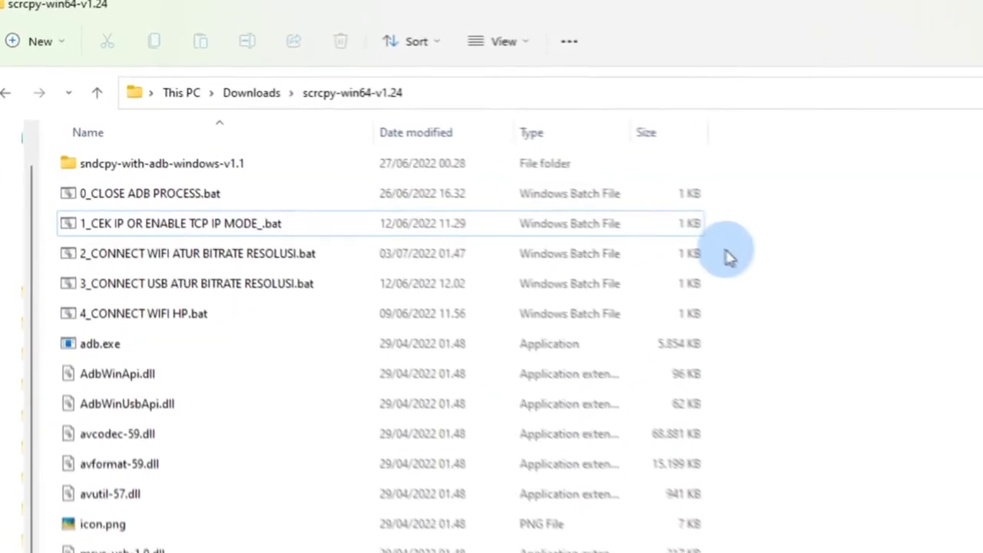
Open 2_CONNECT WIFI ATUR BITRATE RESOLUSI.bat in Notepad and set the --tcpip address to 192.168.1.6:5555
left_click(150, 254)
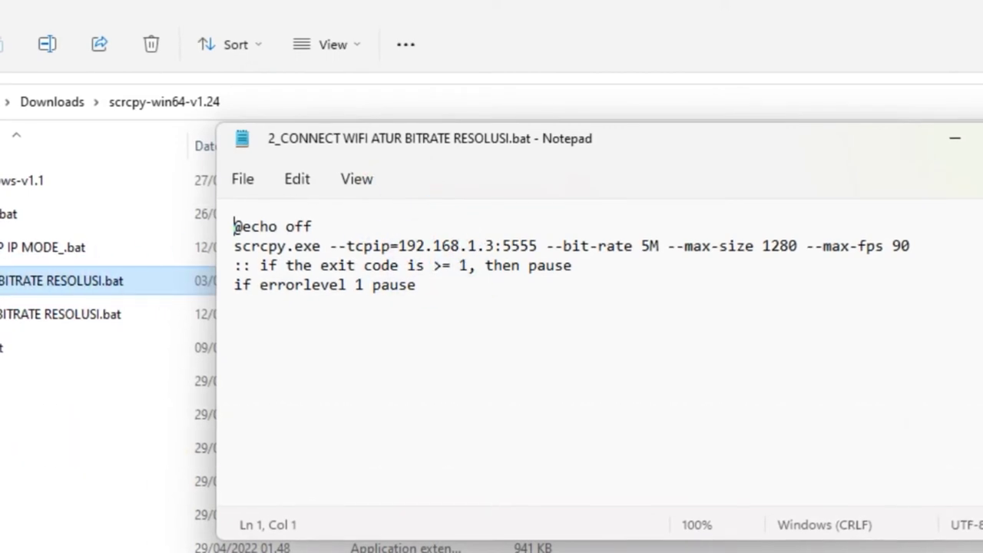
left_click_drag(539, 246, 331, 247)
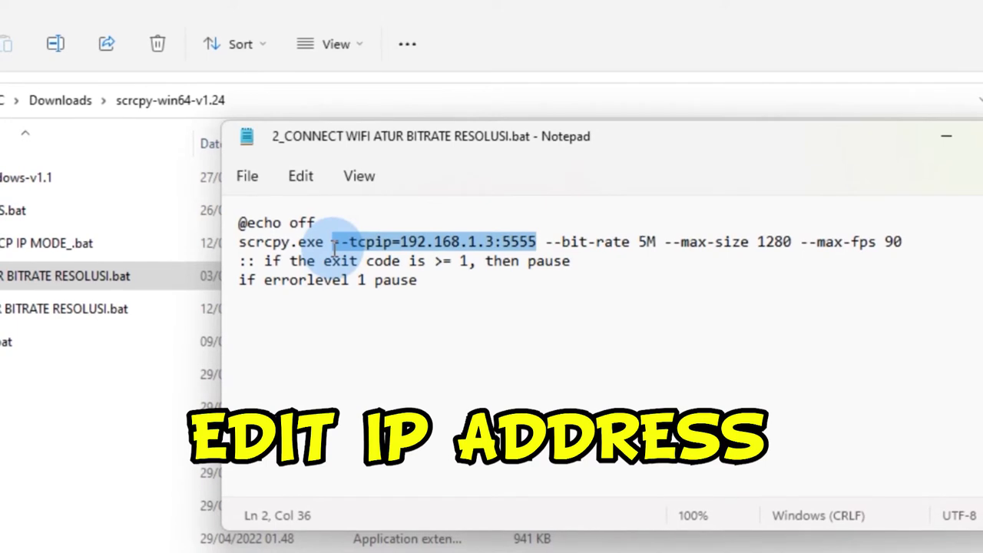
left_click(495, 243)
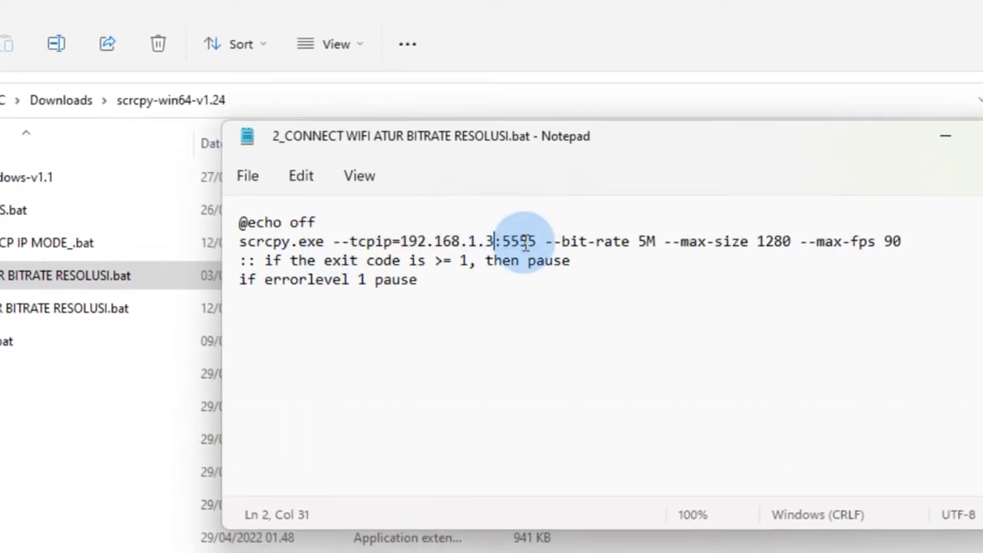
key("BackSpace")
type("6")
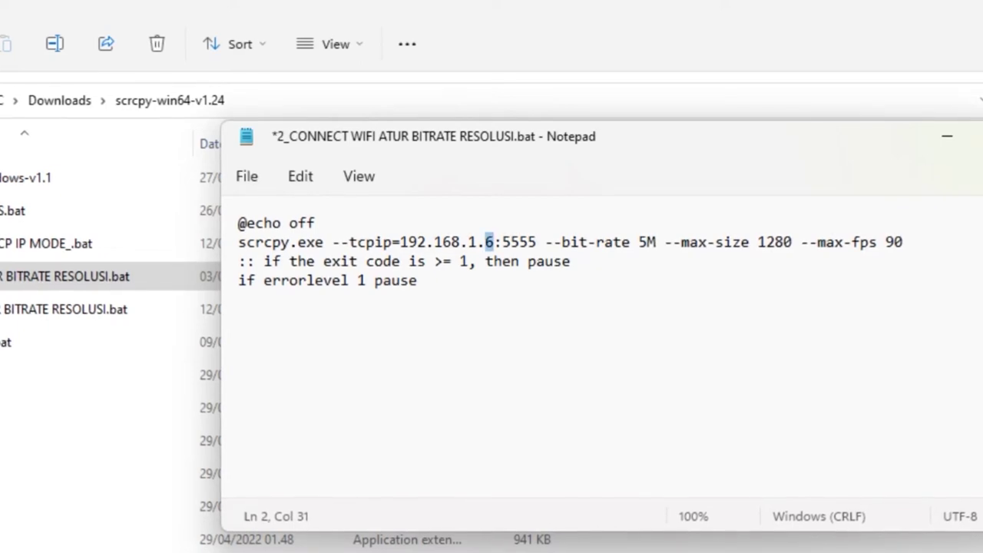
mouse_move(469, 242)
left_mouse_down()
mouse_move(426, 243)
mouse_move(468, 243)
left_mouse_up()
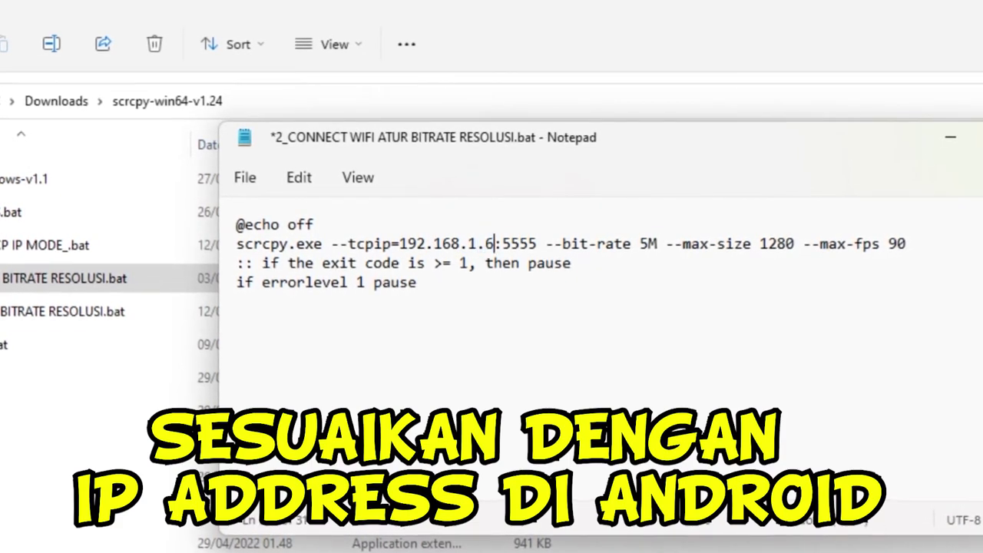
Examine the --bit-rate and --max-size values in the scrcpy.exe command line
key("Right")
key("Right")
key("Right")
key("Right")
key("Right")
key("Right")
key("Right")
key("Right")
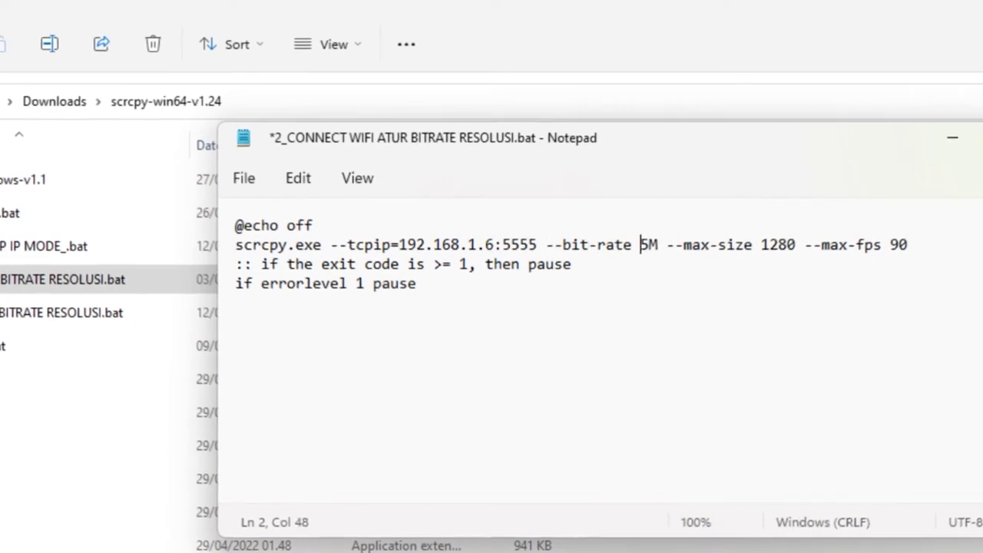
key("Right")
key("Right")
key("Right")
key("Right")
key("Right")
key("Right")
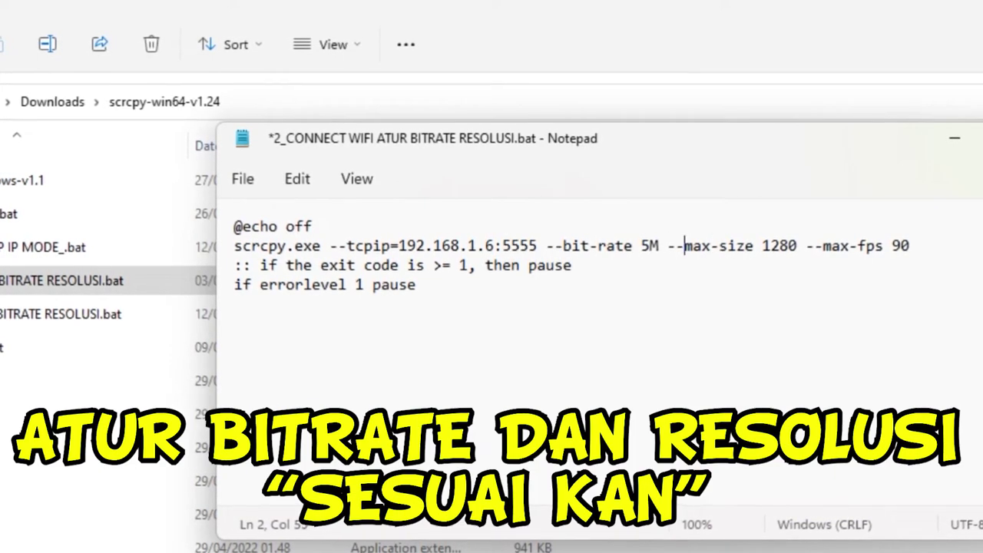
key("ctrl+Right")
key("ctrl+Right")
key("shift+Right")
key("shift+Right")
key("shift+Right")
key("shift+Right")
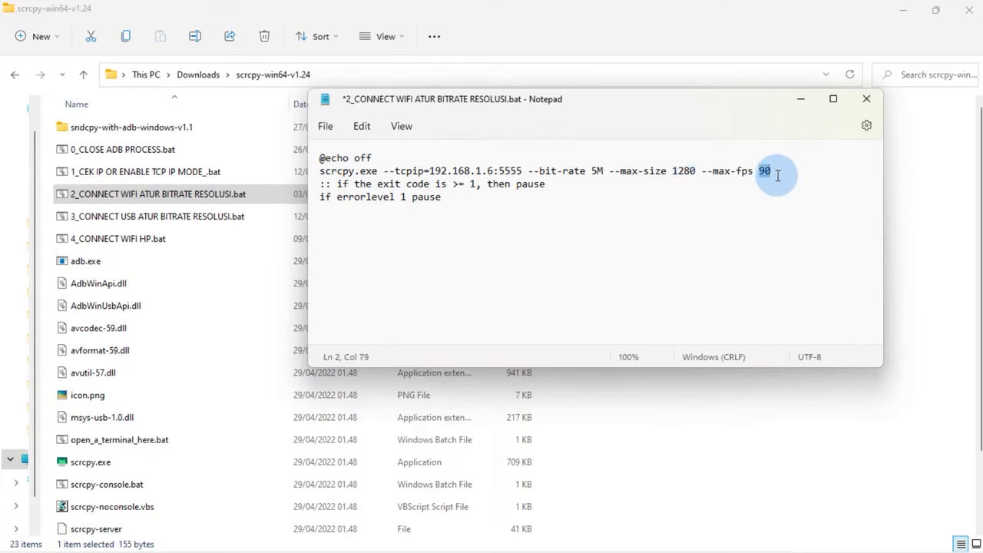
Delete the --max-fps 90 option from the scrcpy.exe line, then save and close the batch file
key("shift+Left")
key("shift+Left")
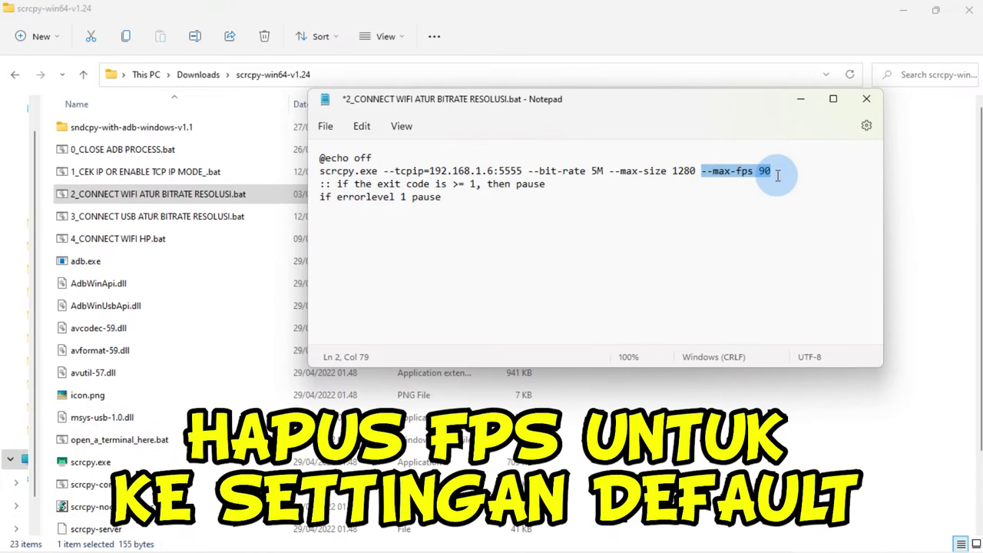
key("BackSpace")
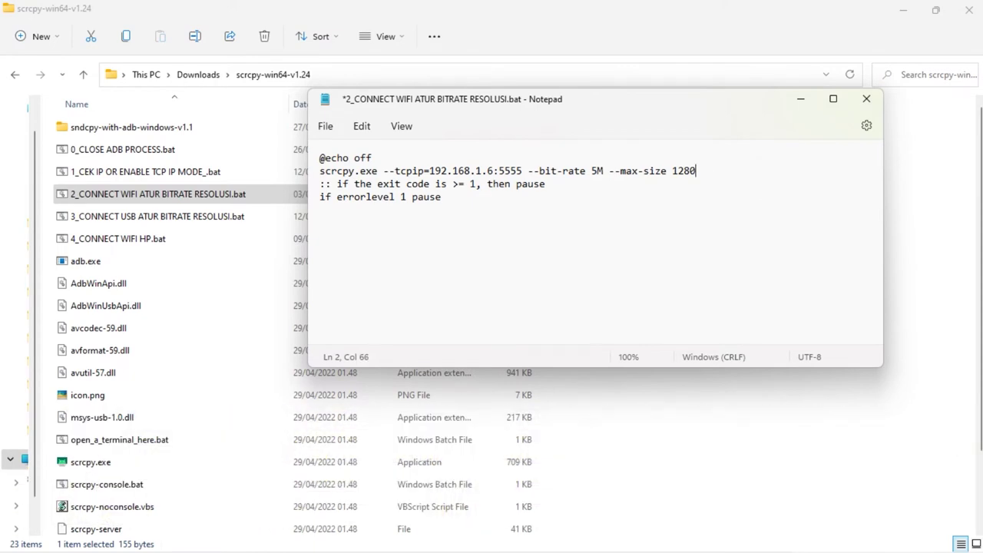
left_click(326, 126)
left_click(351, 229)
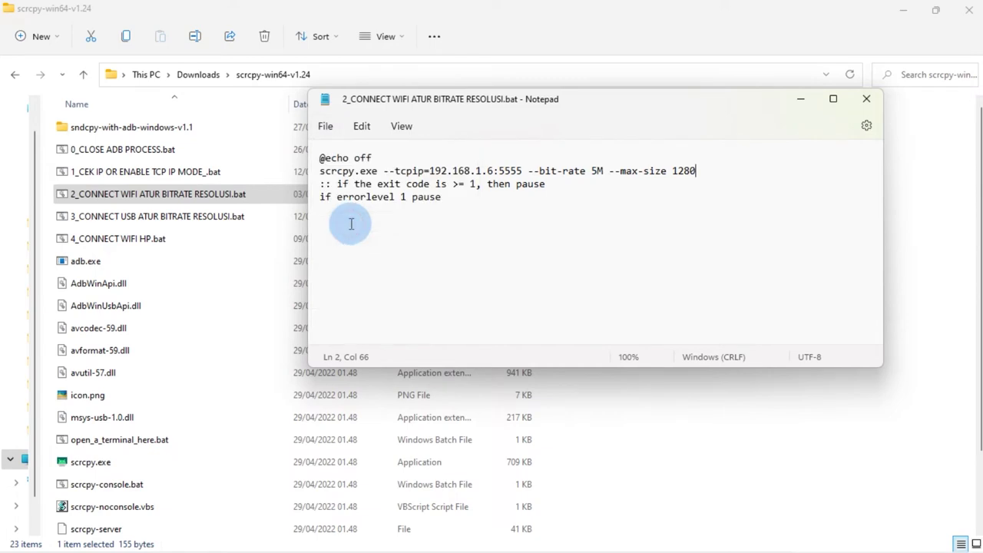
left_click(867, 100)
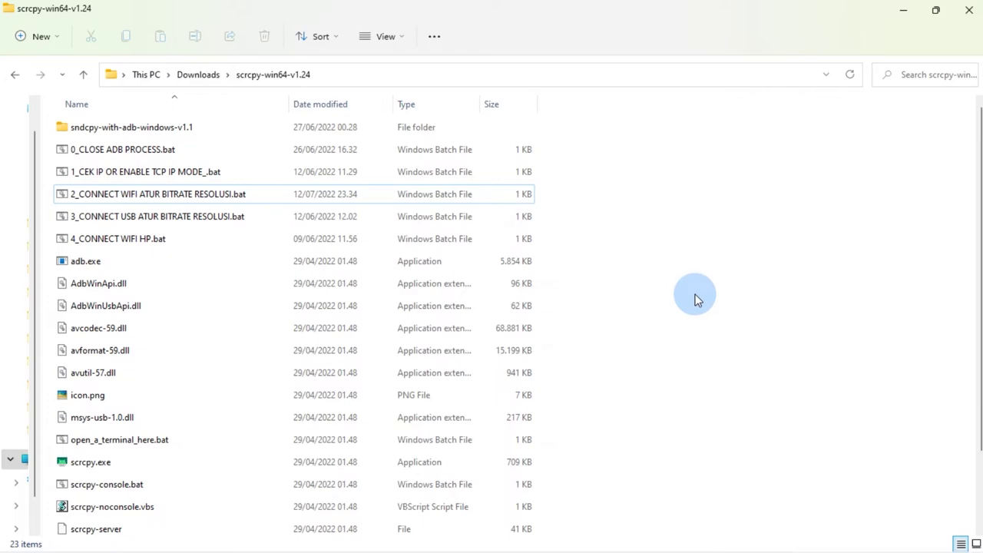
Run 2_CONNECT WIFI ATUR BITRATE RESOLUSI.bat and 3_CONNECT USB ATUR BITRATE RESOLUSI.bat to mirror the phone over both Wi-Fi and USB
mouse_move(853, 542)
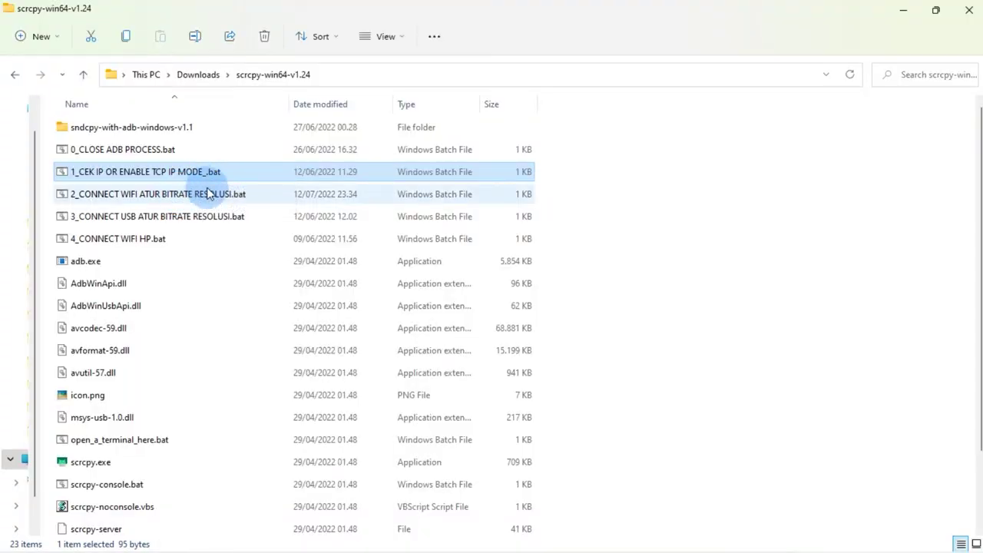
left_click(207, 194)
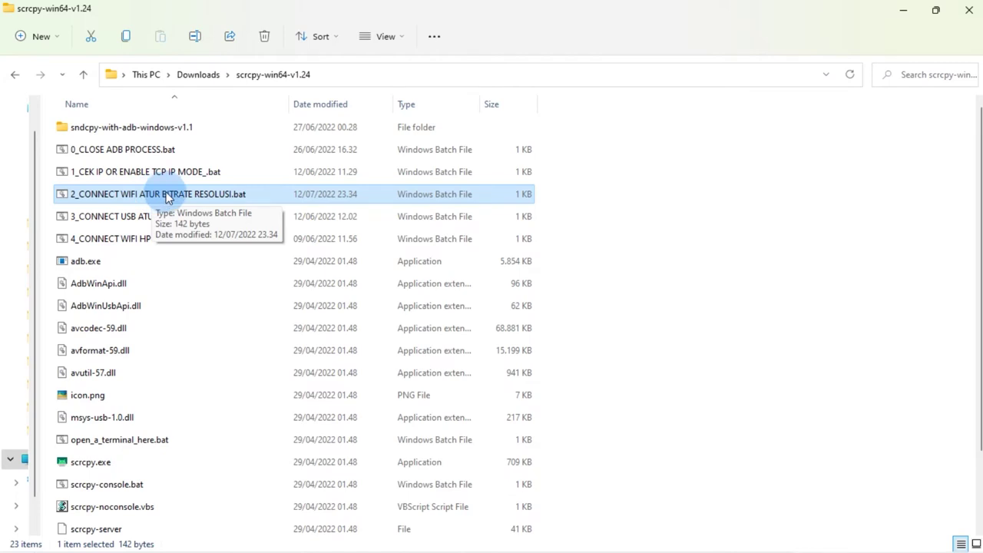
double_click(168, 196)
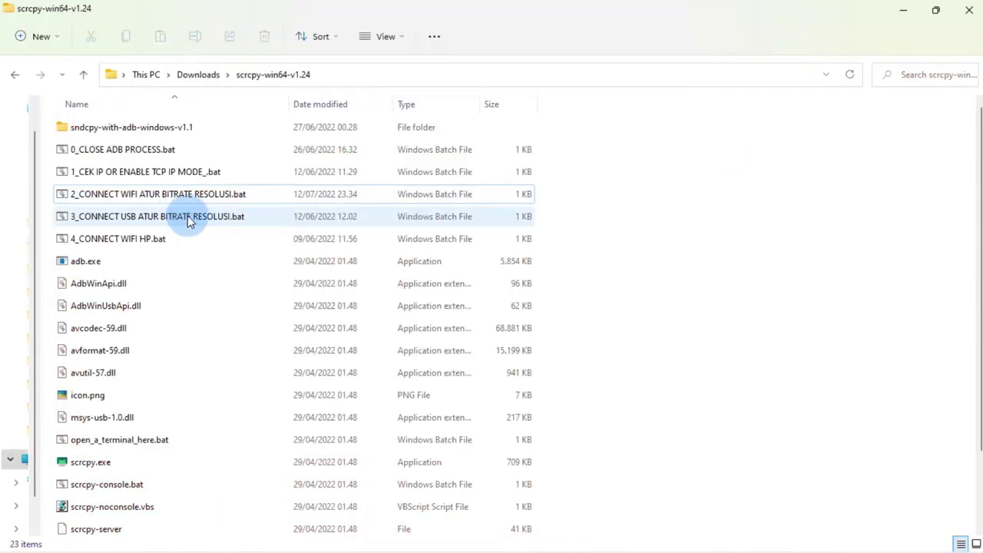
left_click(192, 219)
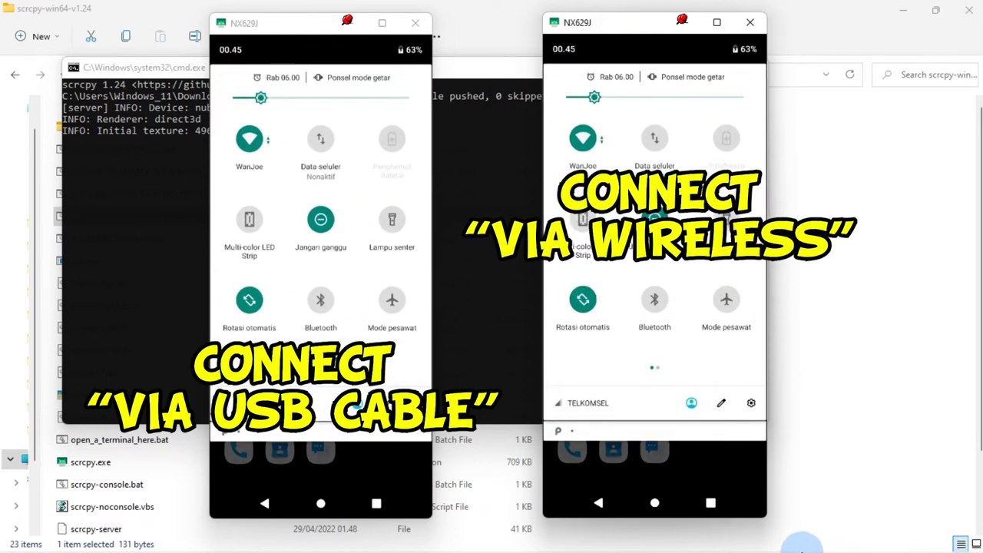
Check the PC's Wi-Fi network in the Windows quick settings and collapse the phone's expanded quick settings in the mirrored view
mouse_move(843, 537)
left_click(877, 535)
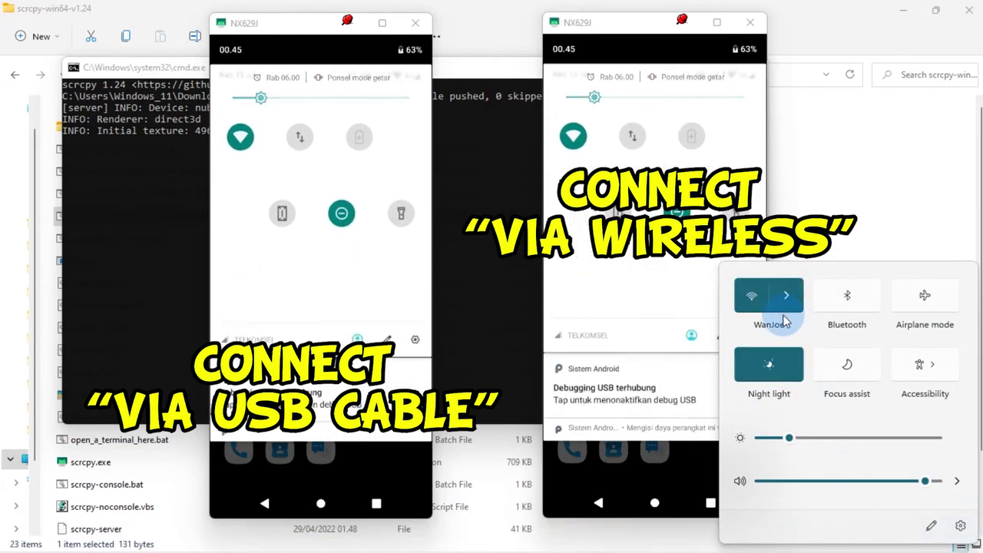
left_click_drag(643, 349, 645, 305)
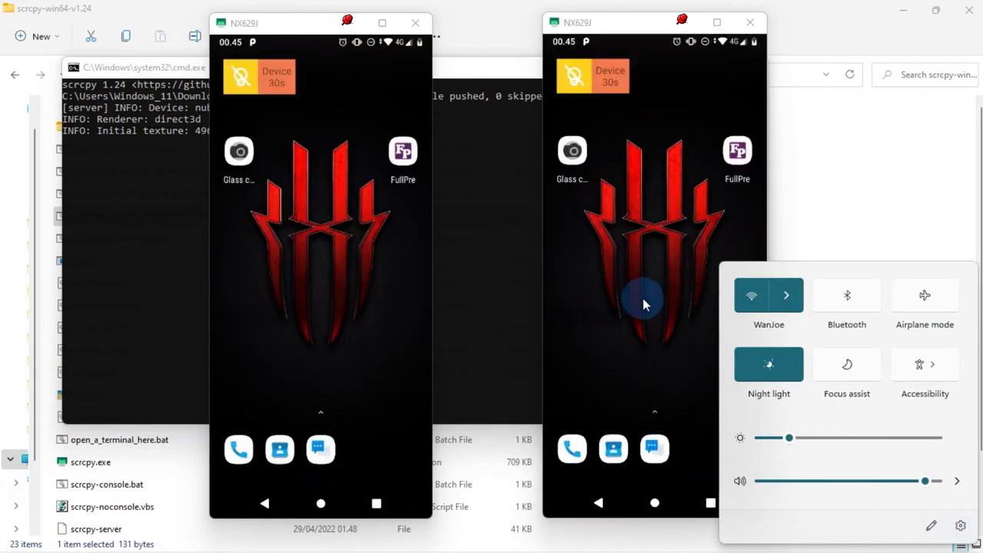
left_click(643, 298)
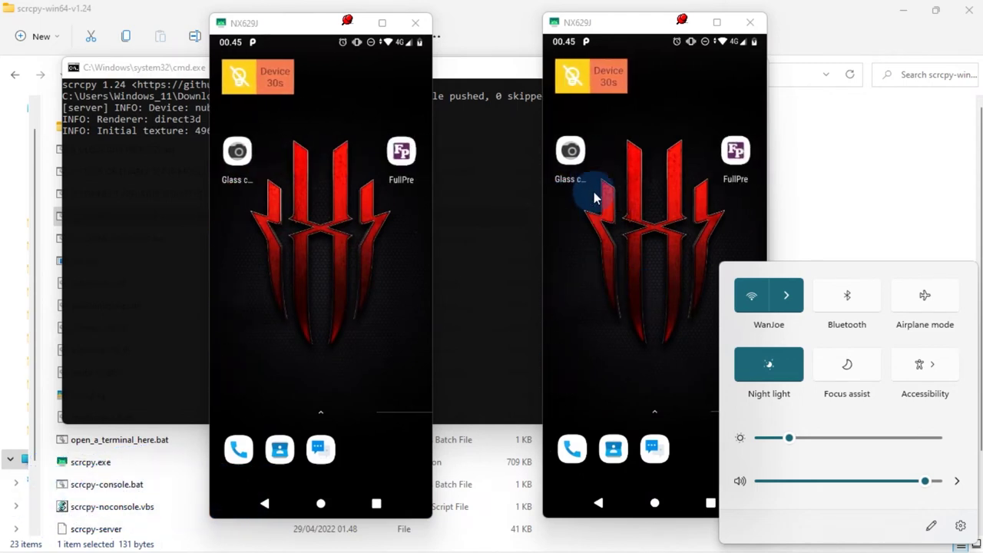
Expand the phone's notification shade in the wireless mirror window and turn off its Wi-Fi
left_click(571, 46)
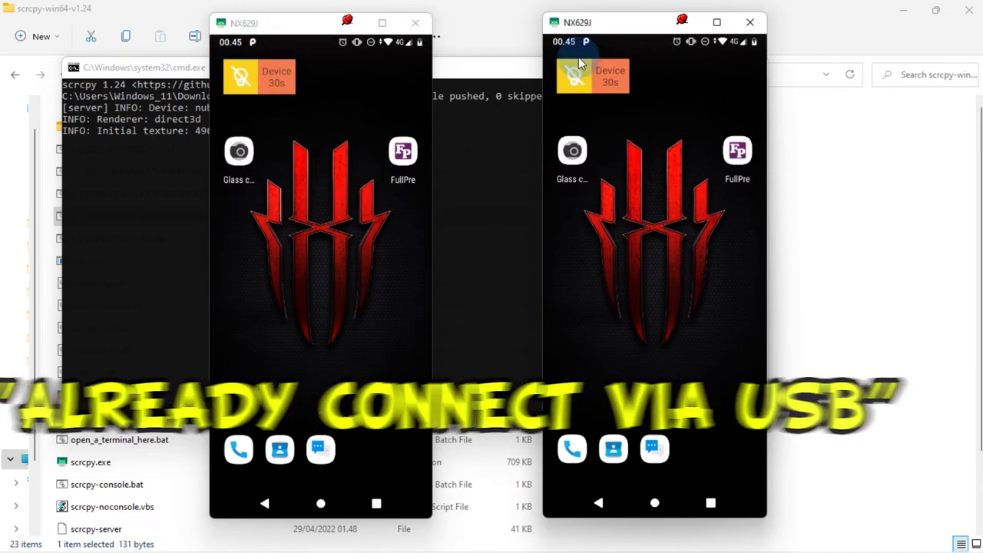
left_click_drag(581, 43, 585, 121)
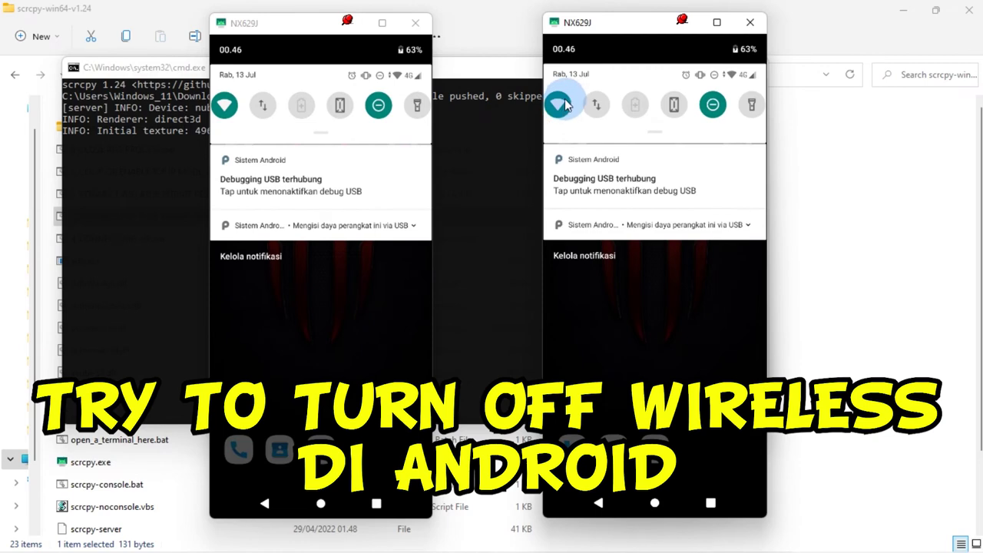
left_click(566, 109)
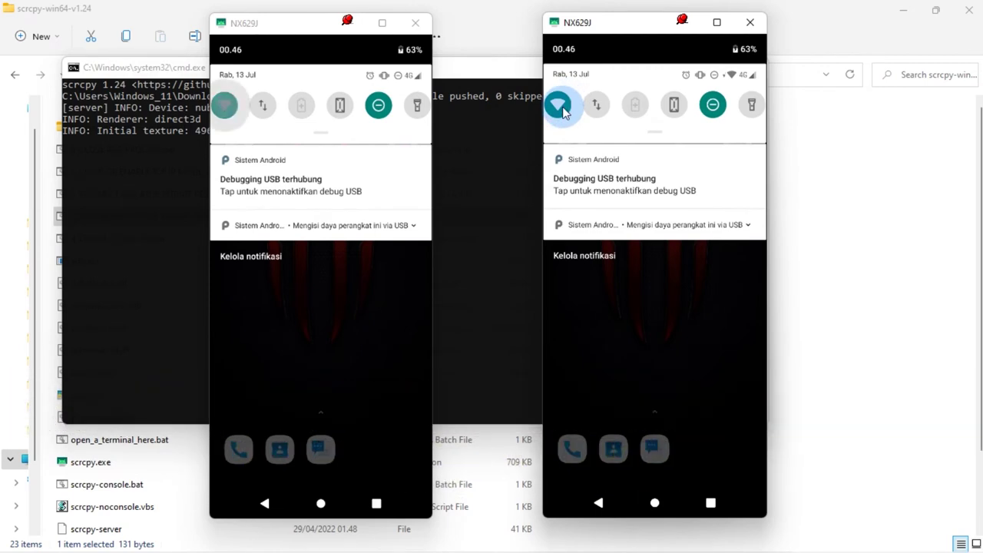